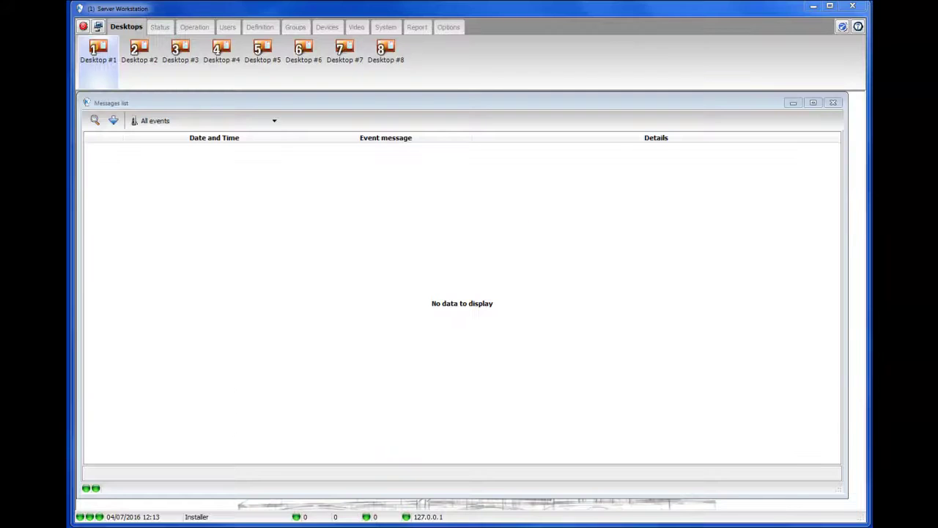
Create a new Integrated Panel record named 'Neo Integration' on the Multi-Site Gateway
left_click(326, 27)
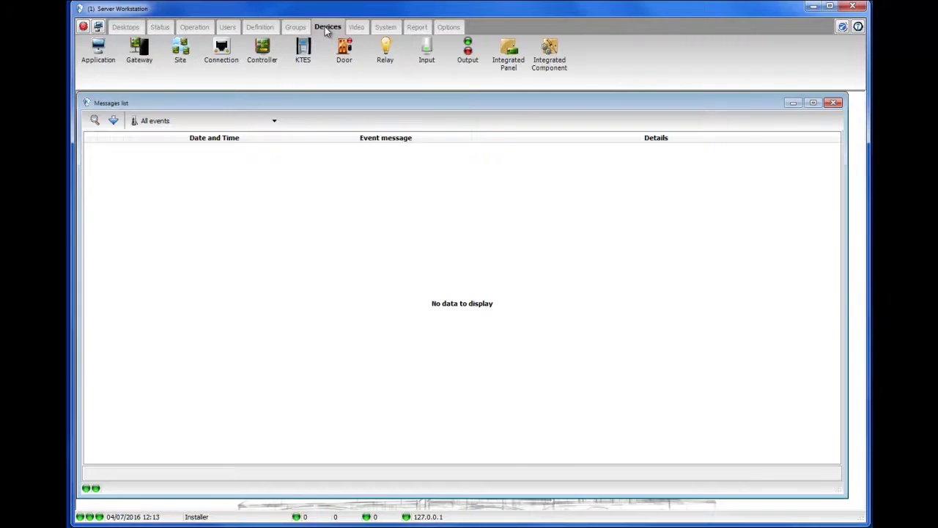
left_click(510, 59)
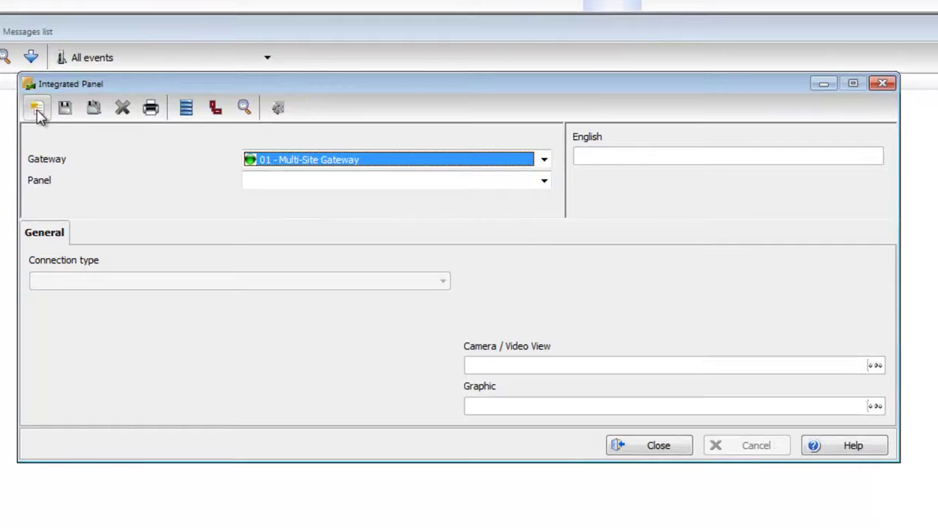
left_click(36, 110)
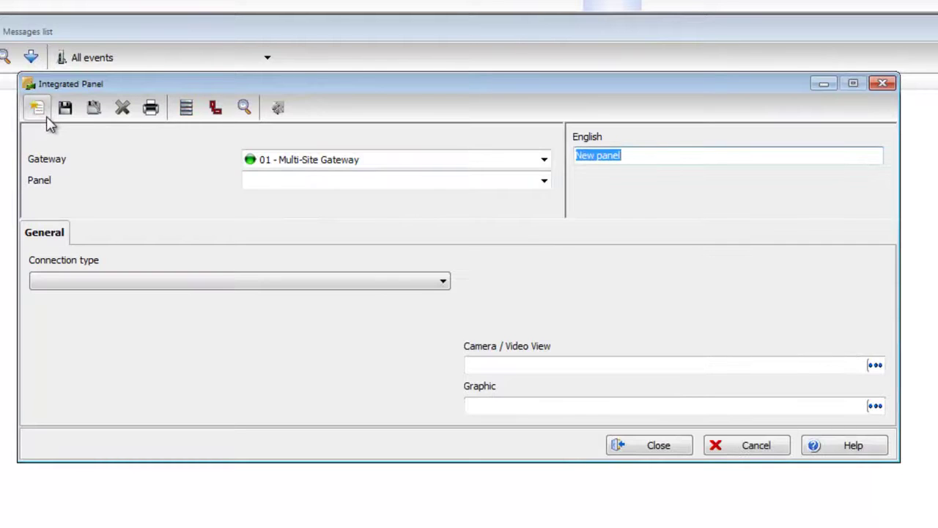
type("Neo Integration")
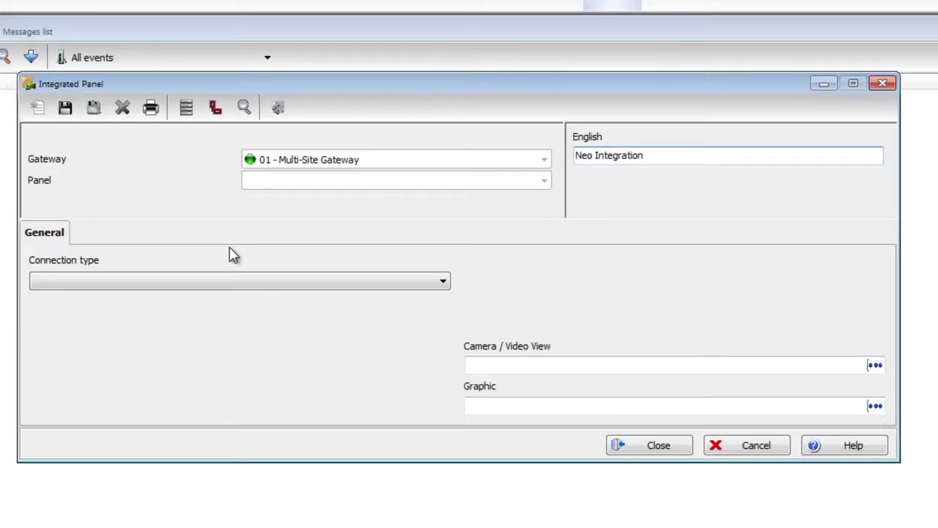
left_click(260, 283)
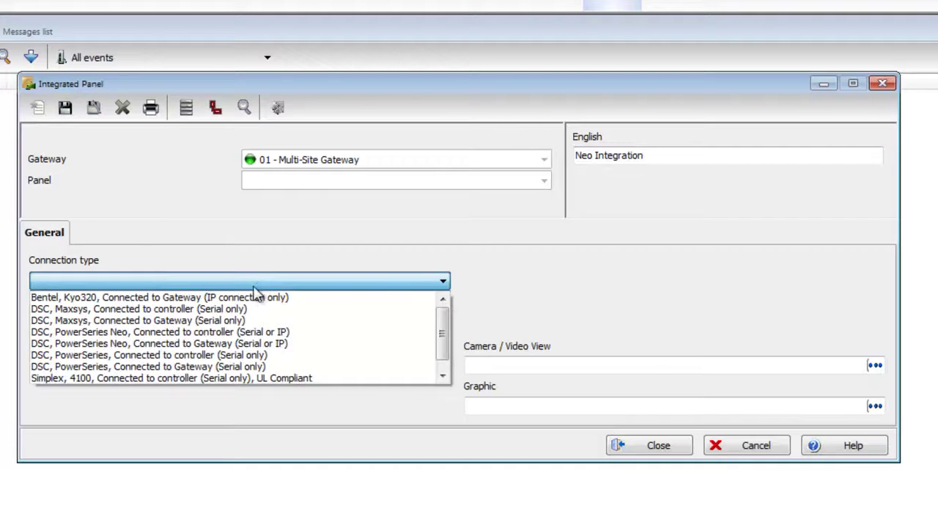
Set the connection type to DSC, PowerSeries Neo, Connected to controller (Serial or IP), model HS2016
left_click(239, 332)
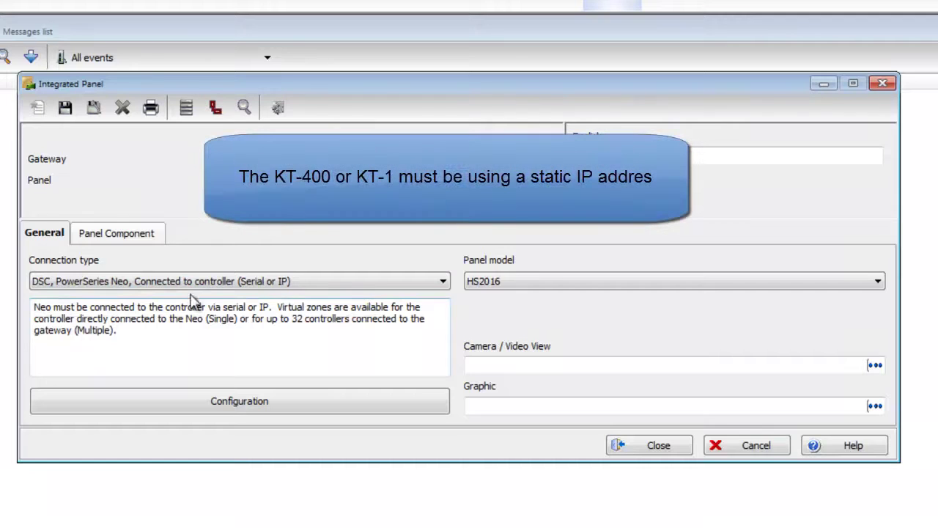
left_click(135, 241)
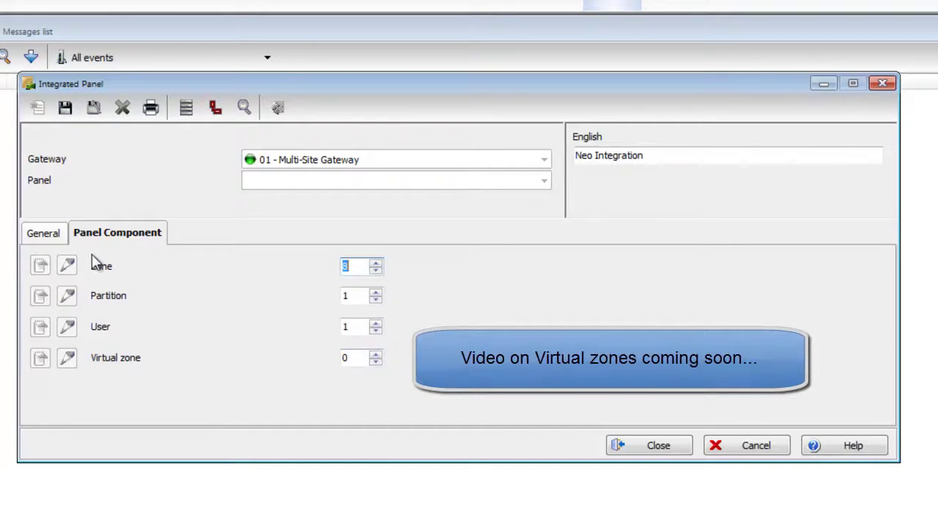
left_click(44, 236)
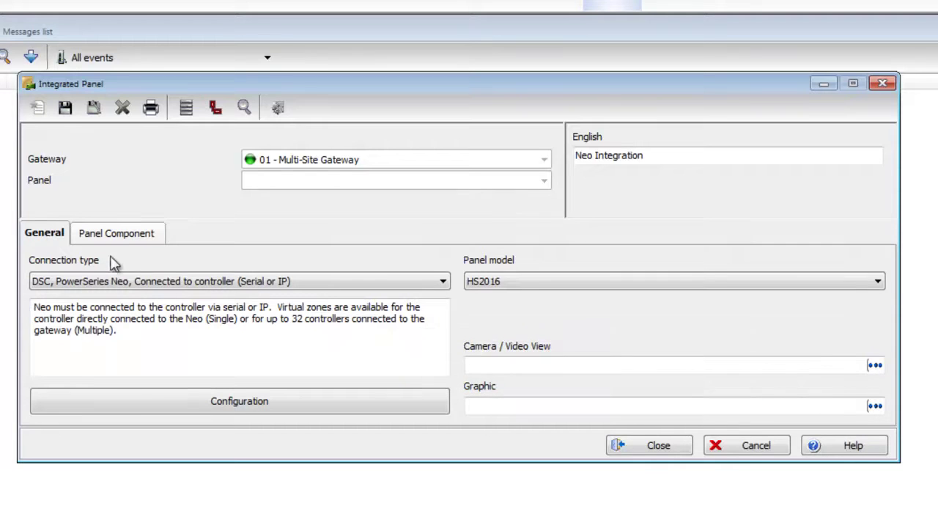
left_click(259, 403)
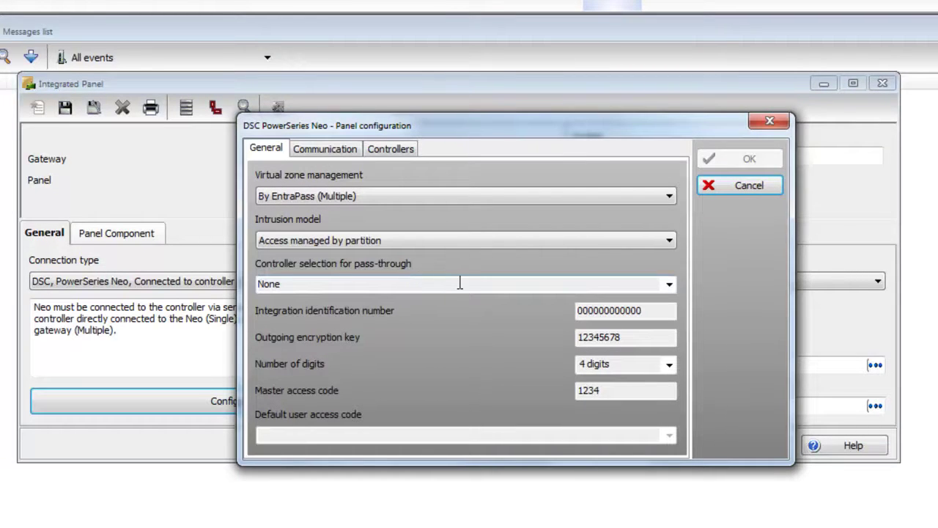
left_click(671, 286)
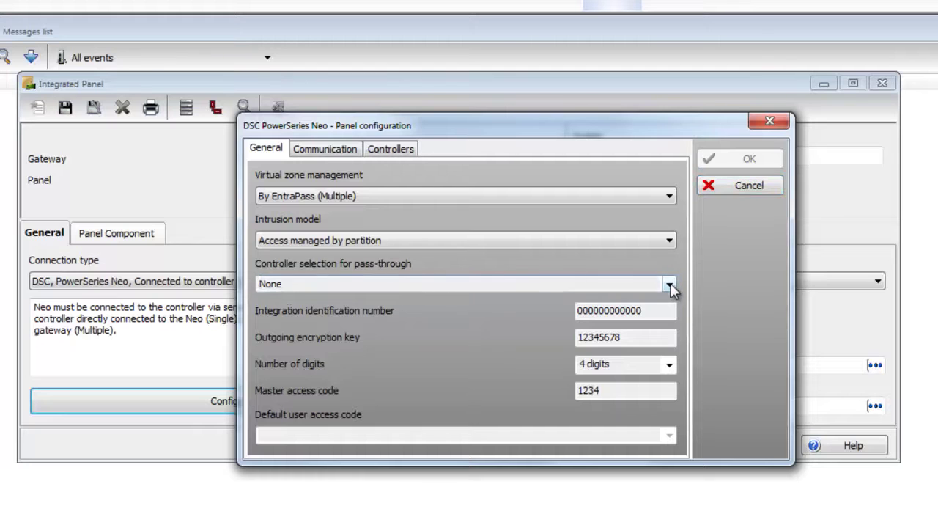
left_click(670, 285)
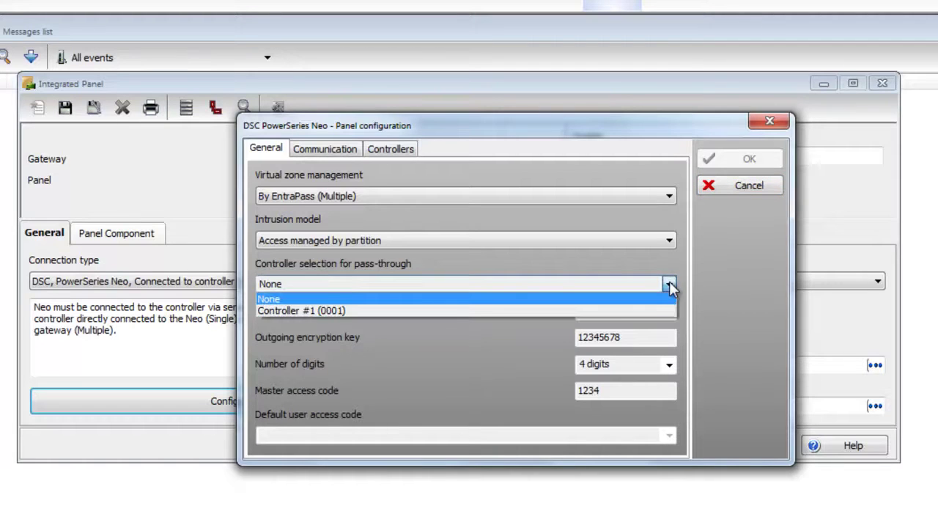
left_click(630, 311)
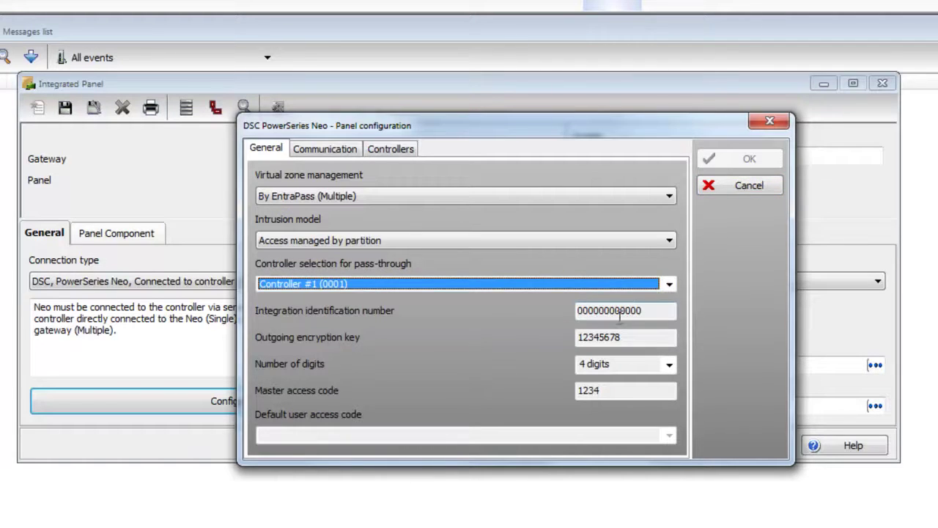
left_click(581, 312)
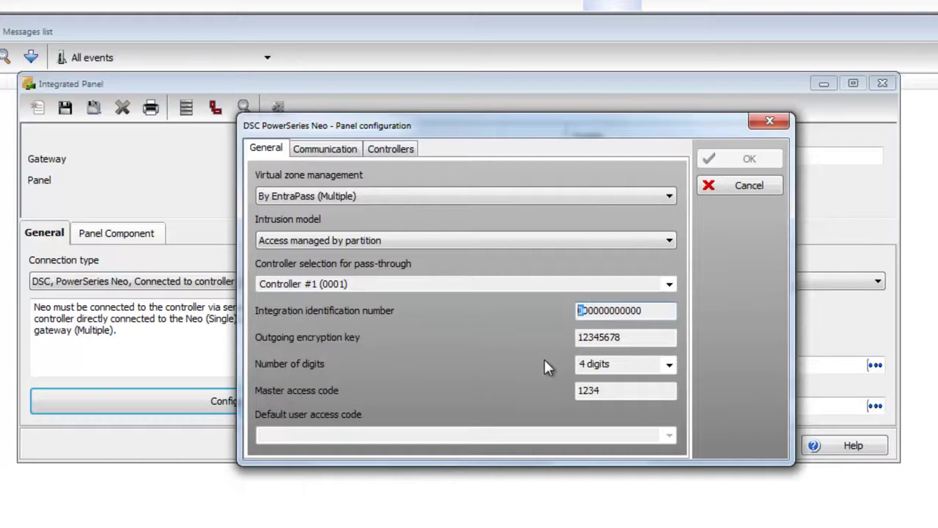
type("15")
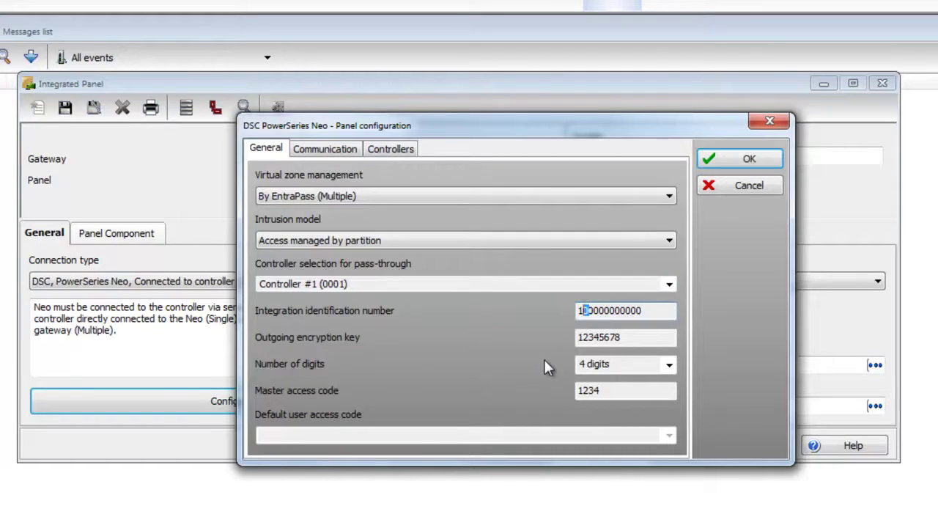
type("0706219")
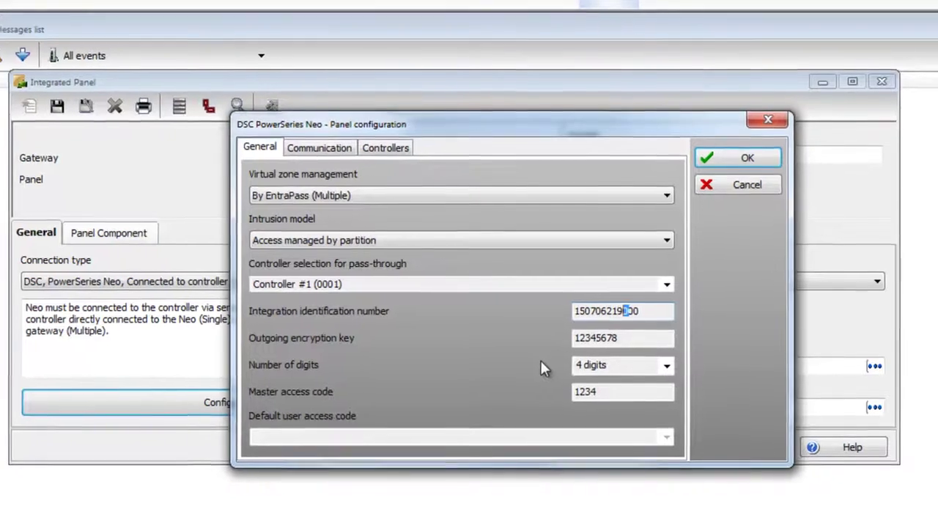
type("112")
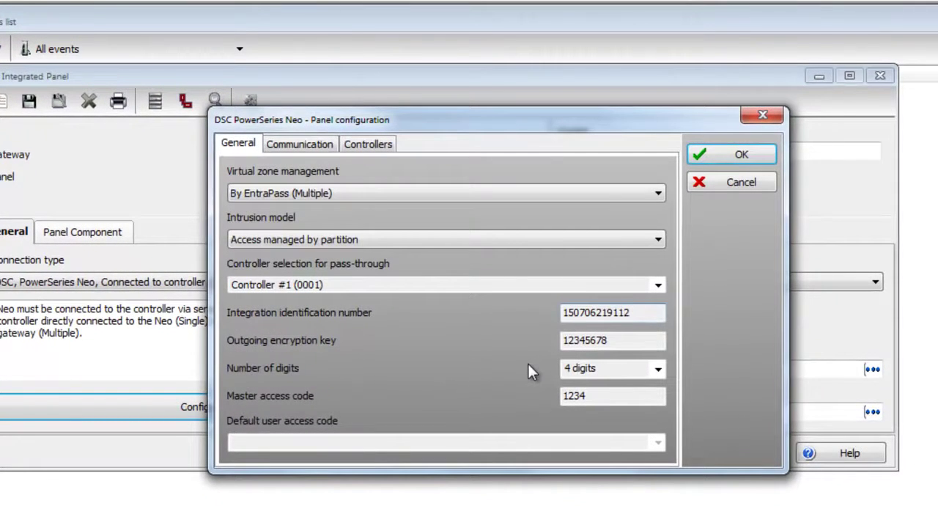
left_click(630, 341)
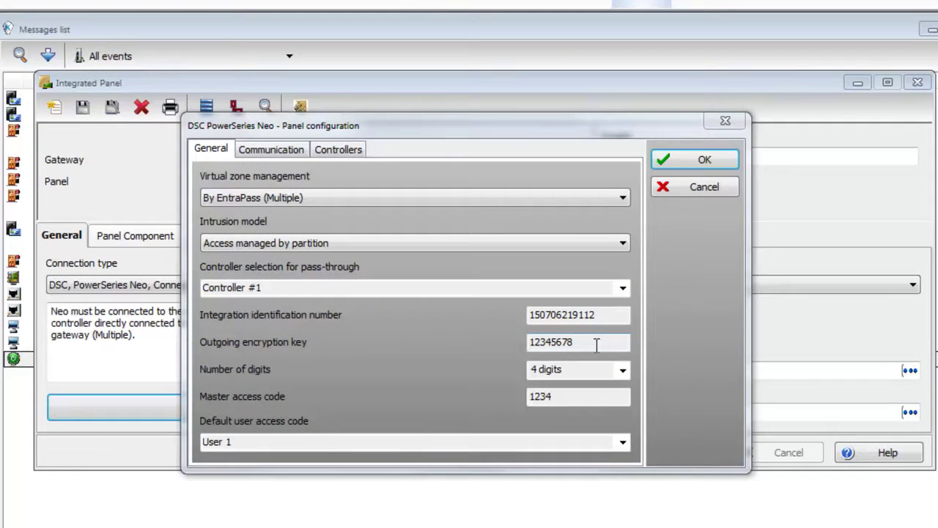
Set panel communication to IP-TCP and accept the configuration
left_click(269, 149)
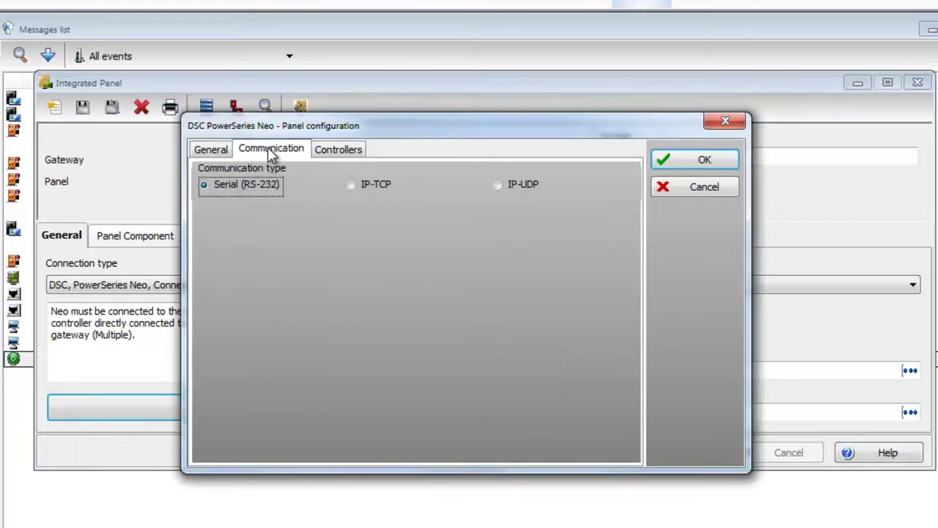
left_click(352, 184)
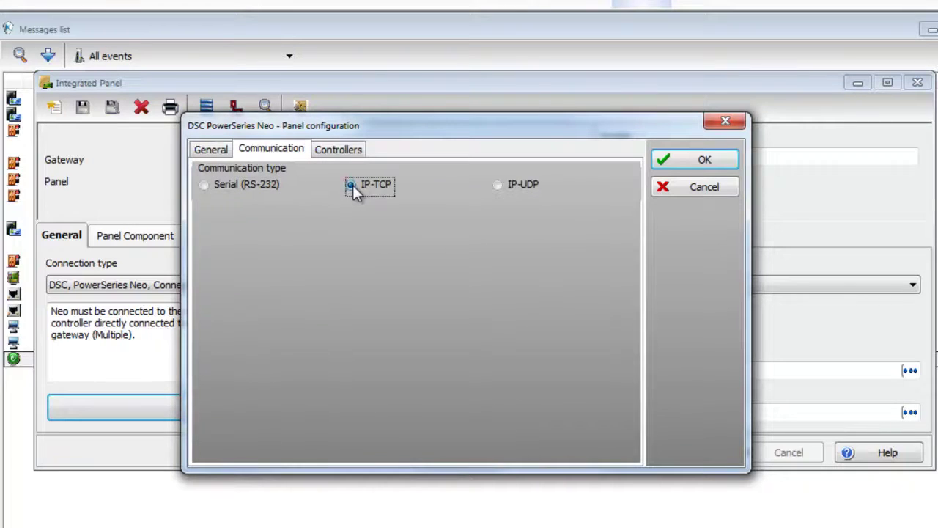
left_click(211, 149)
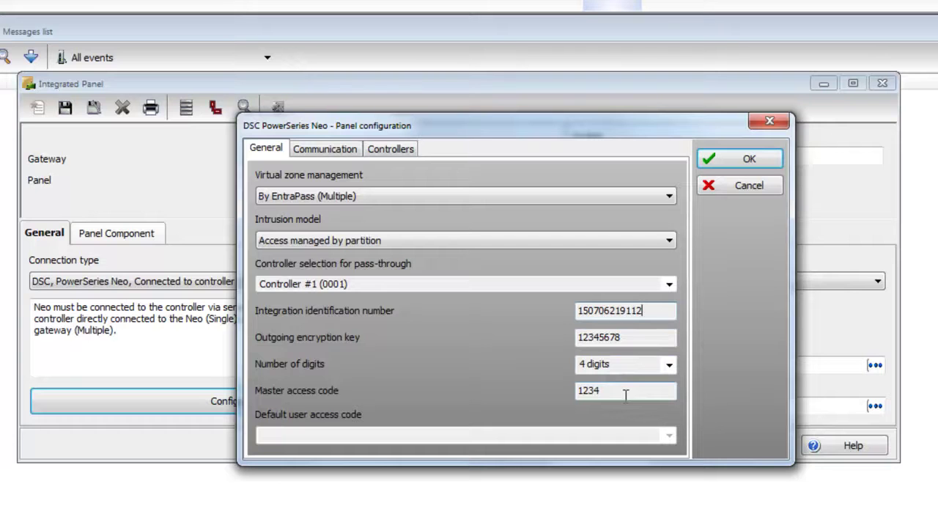
left_click(725, 163)
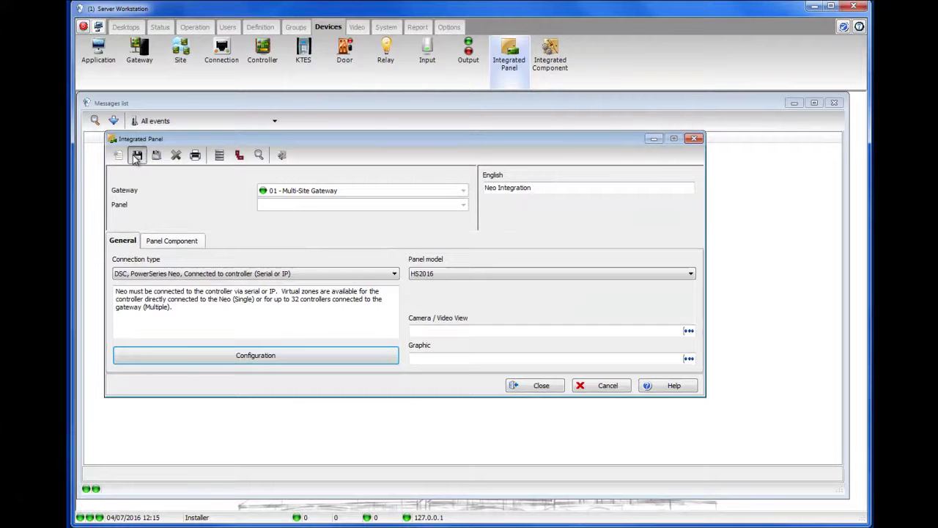
Save the panel with default user access code 'User 1 - Neo Integration (0001)'
left_click(134, 159)
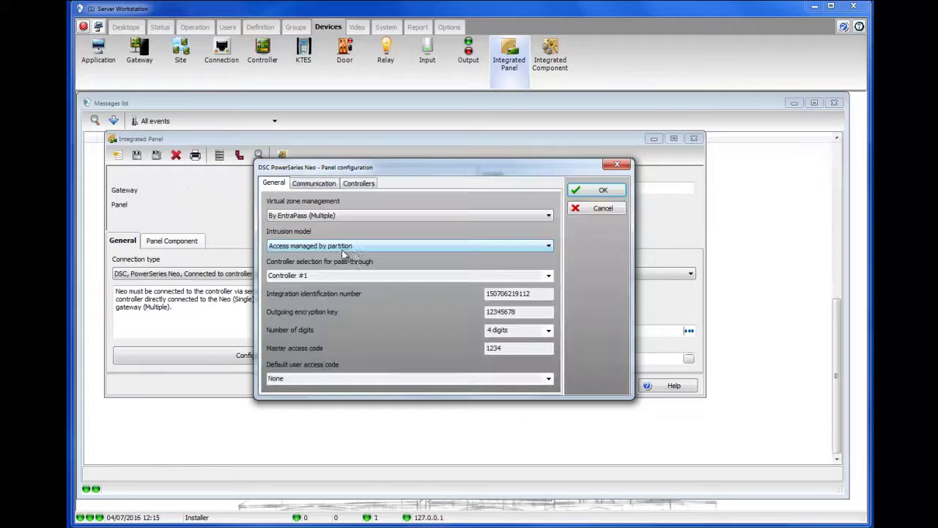
left_click(548, 379)
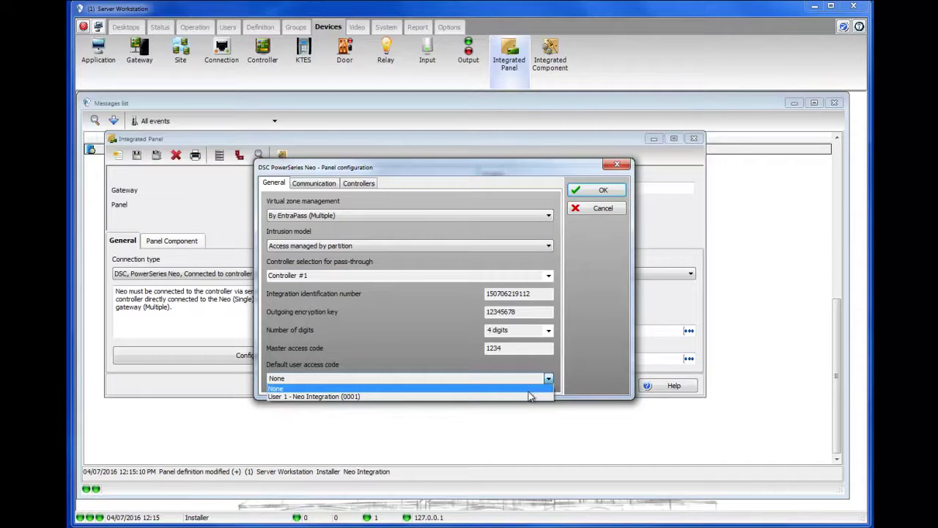
left_click(527, 396)
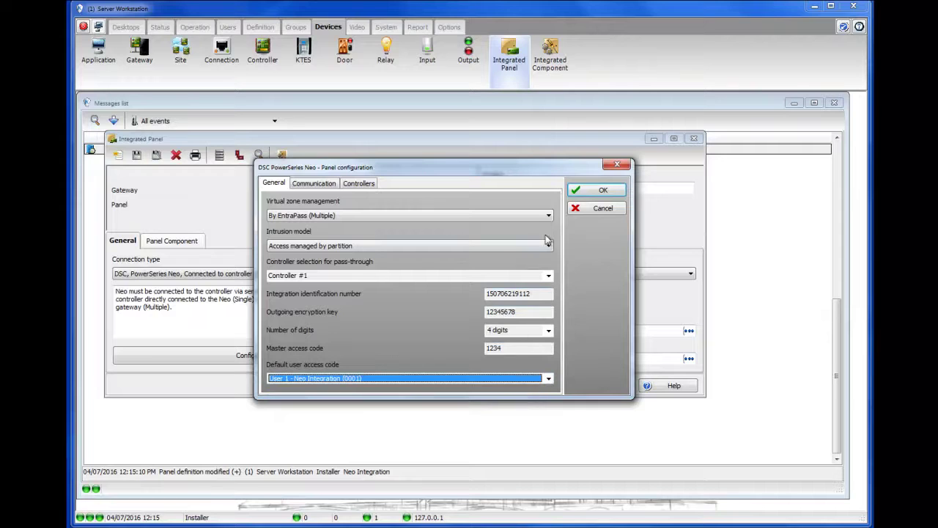
left_click(587, 191)
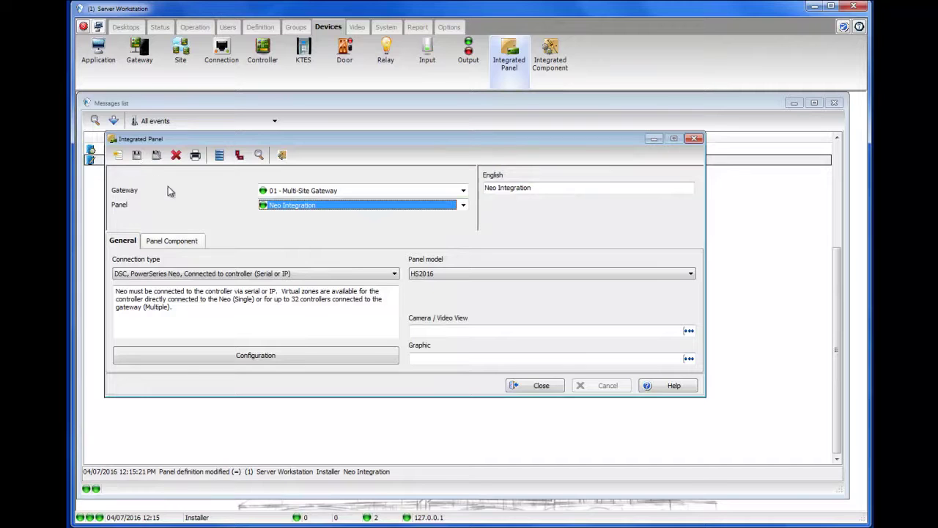
Close the Integrated Panel window to return to the messages list
left_click(522, 386)
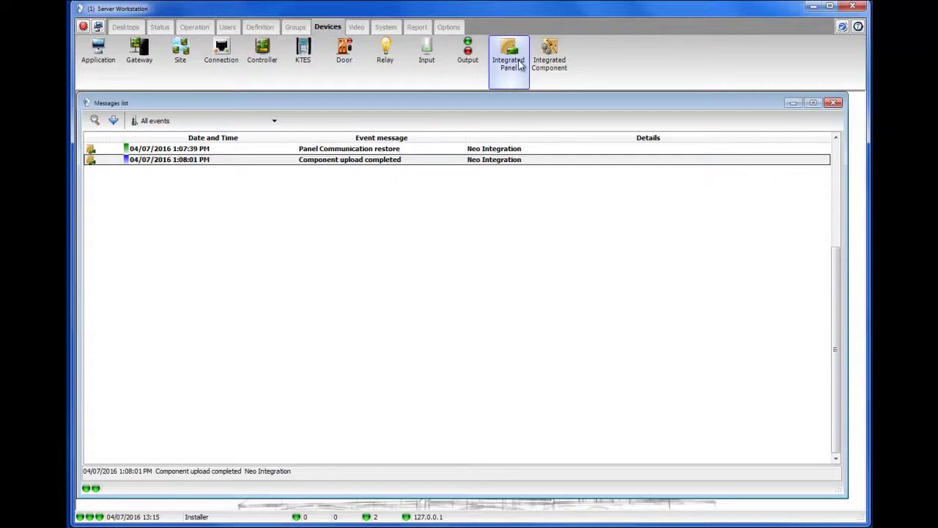
Show Integrated Components filtered to User type for the Neo Integration panel
left_click(548, 63)
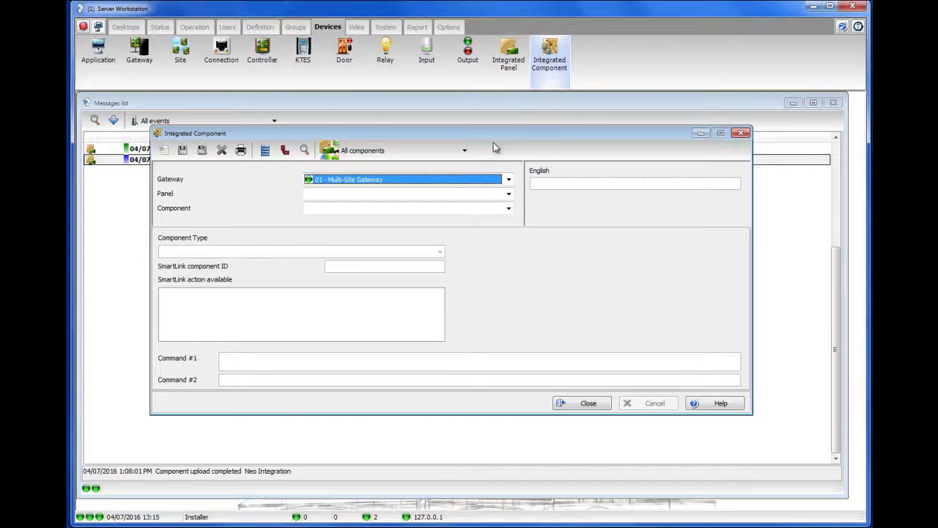
left_click(465, 150)
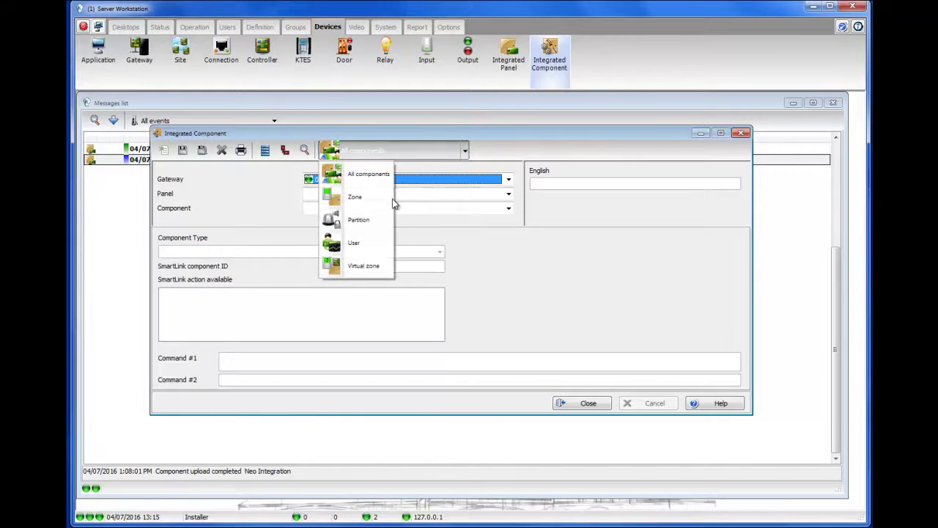
left_click(370, 242)
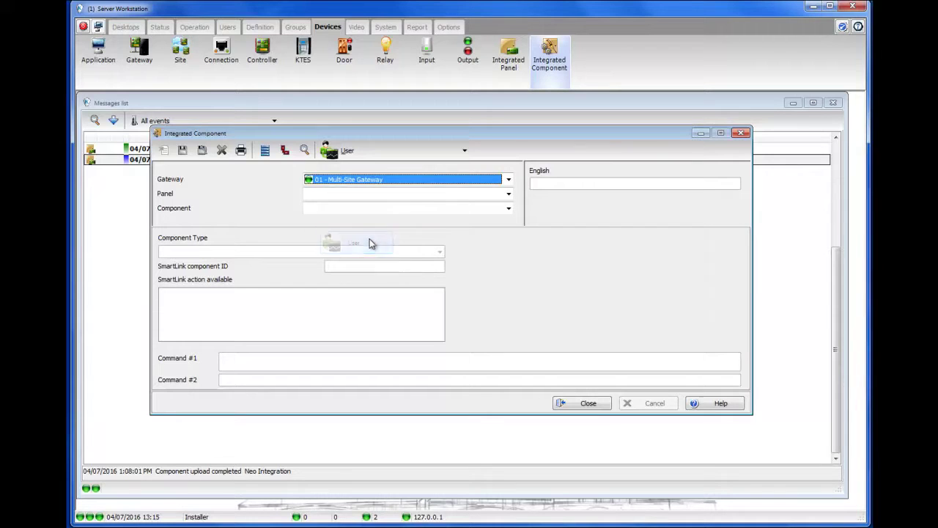
left_click(476, 194)
left_click(469, 204)
Review the access codes of User 1, ADer 2 and User 3 without changing them
left_click(473, 209)
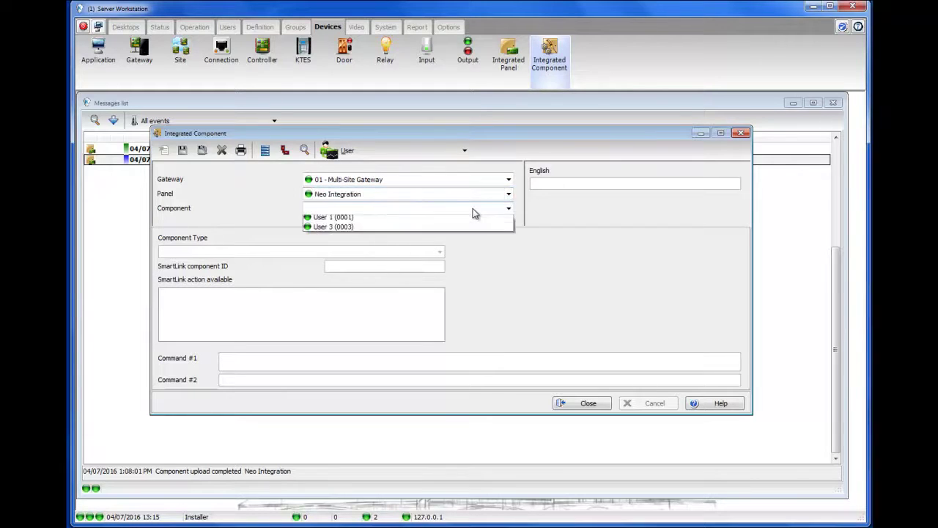
left_click(459, 230)
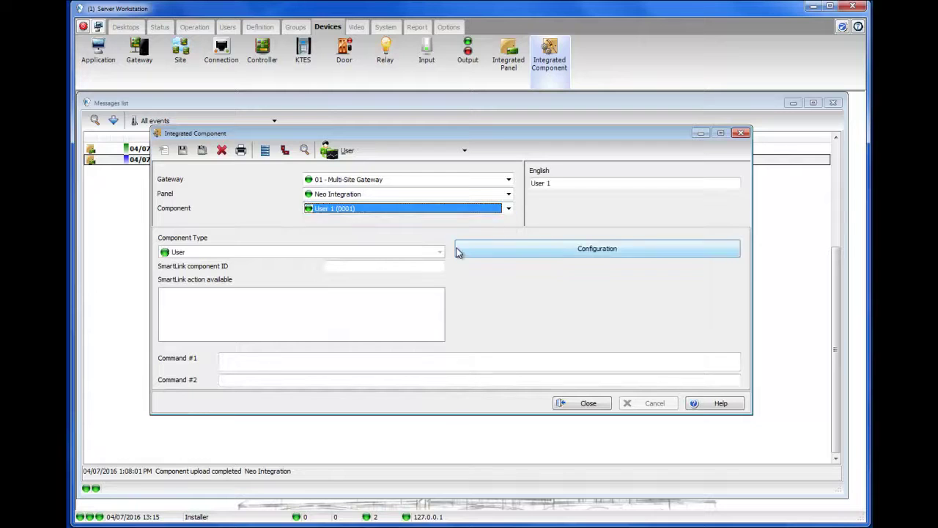
left_click(495, 255)
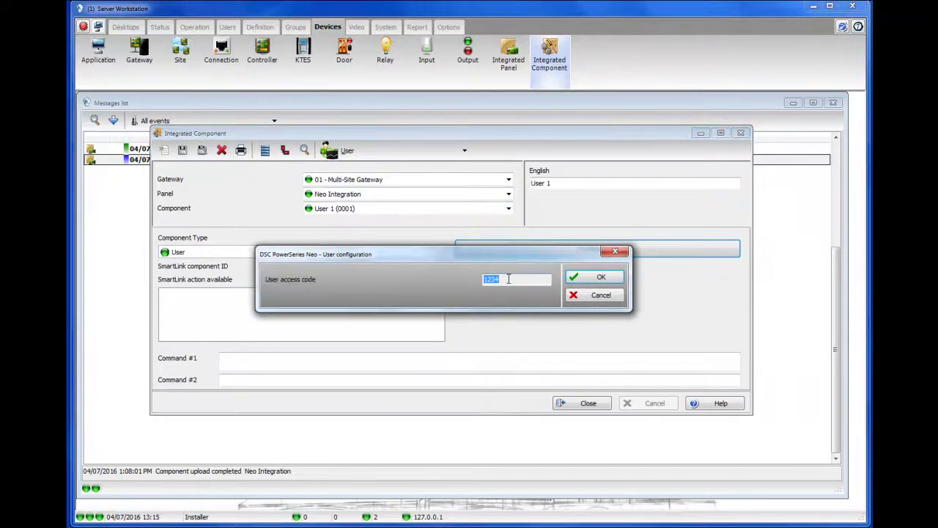
left_click(587, 295)
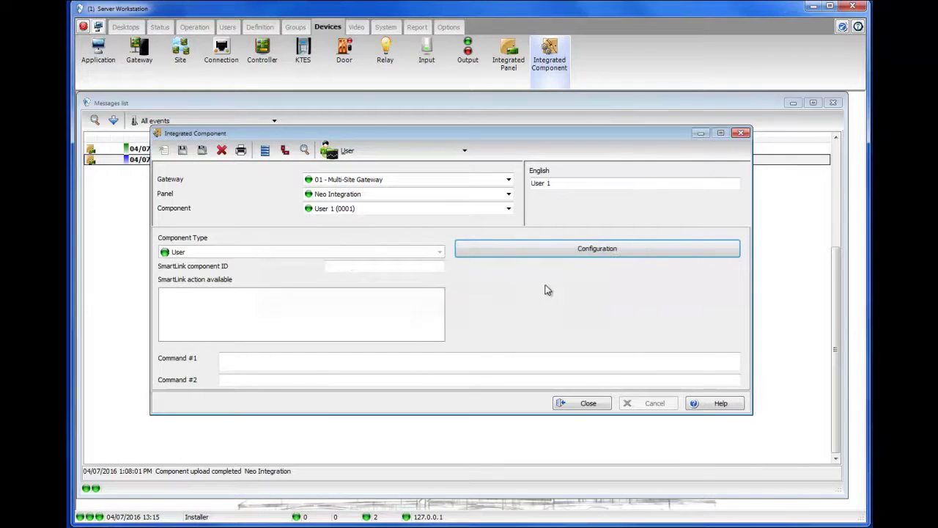
left_click(508, 208)
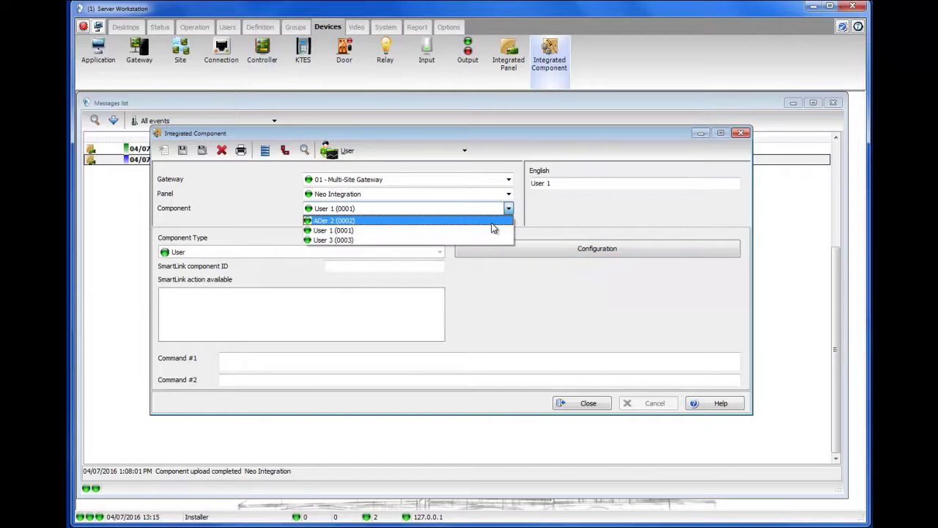
left_click(493, 222)
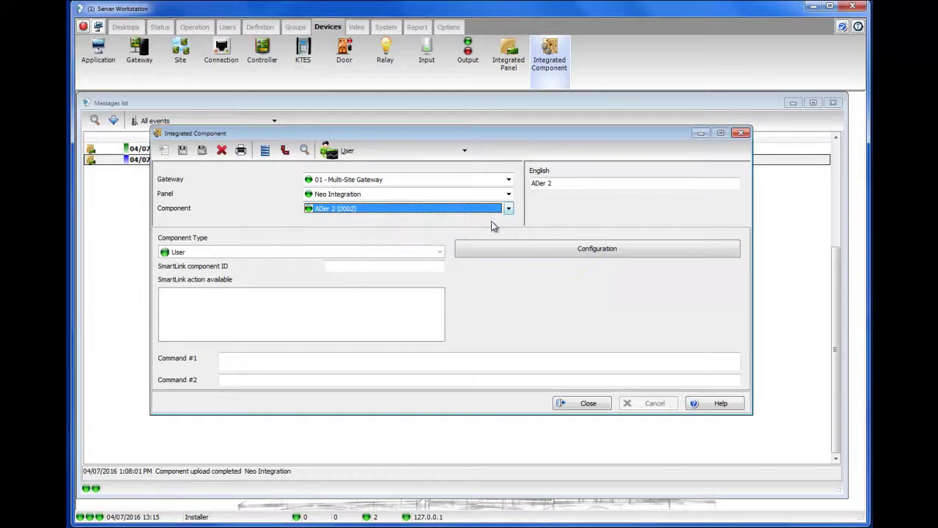
left_click(539, 252)
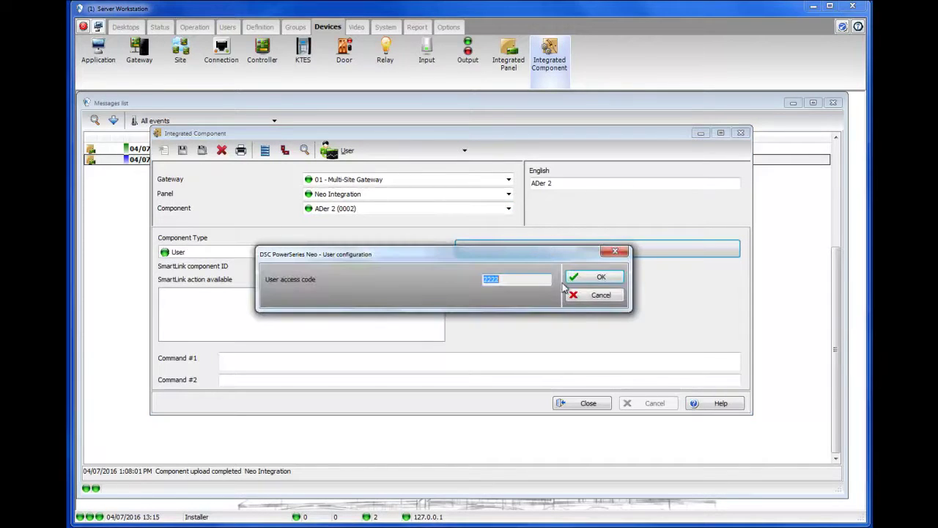
left_click(595, 295)
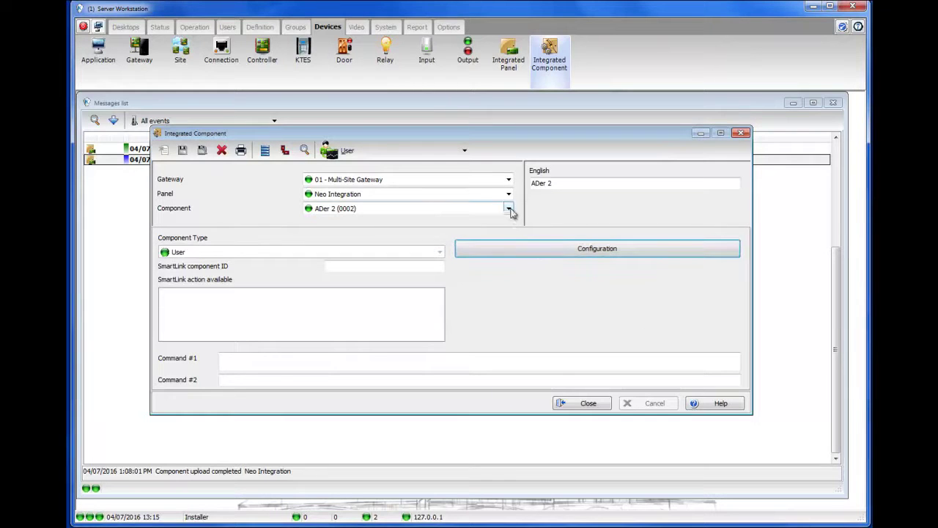
left_click(508, 208)
left_click(494, 240)
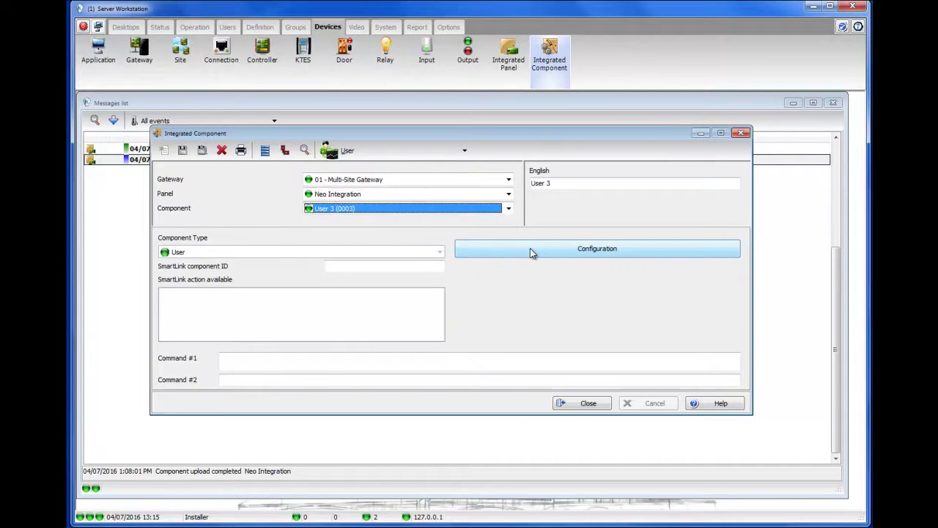
left_click(531, 252)
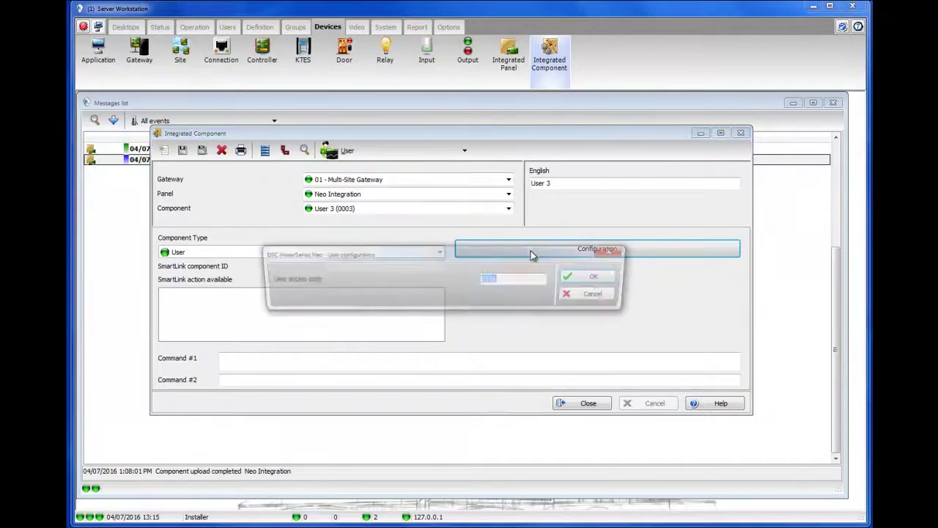
left_click(576, 299)
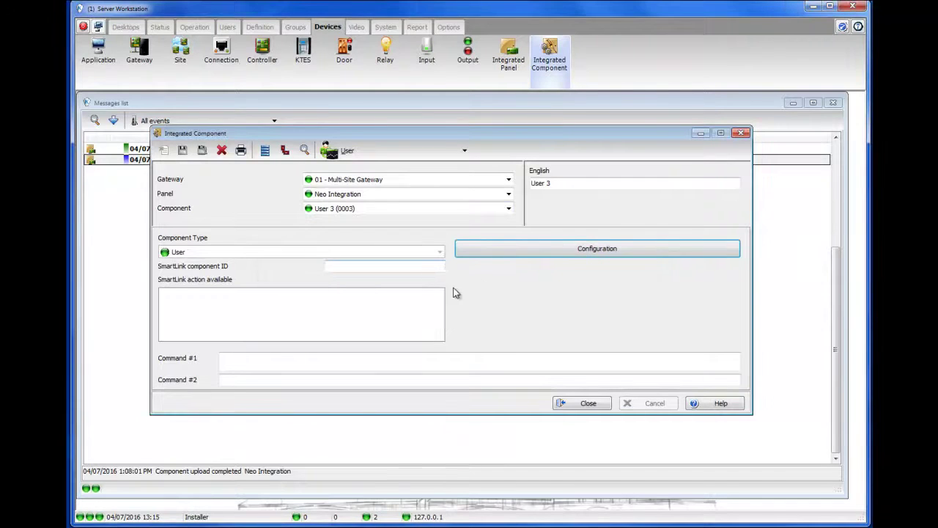
Close the Integrated Component window to show the messages list
left_click(587, 409)
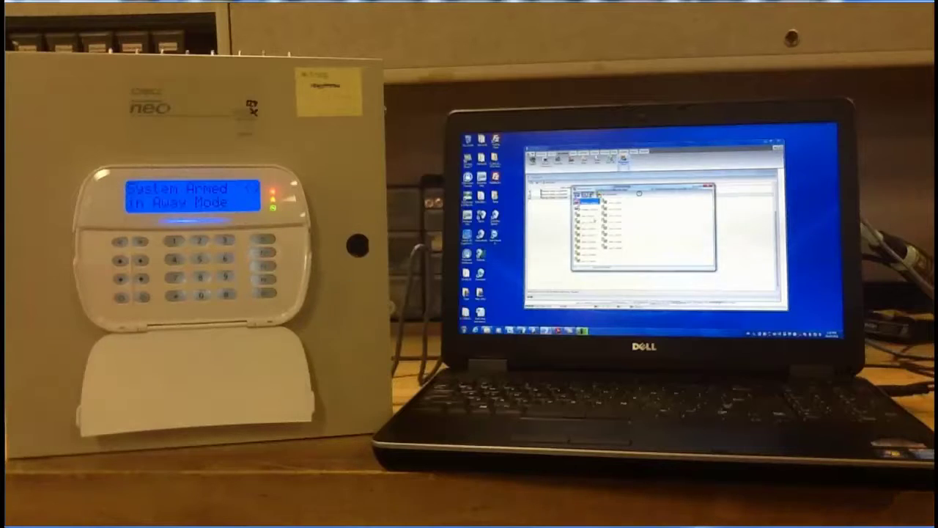
left_click(598, 195)
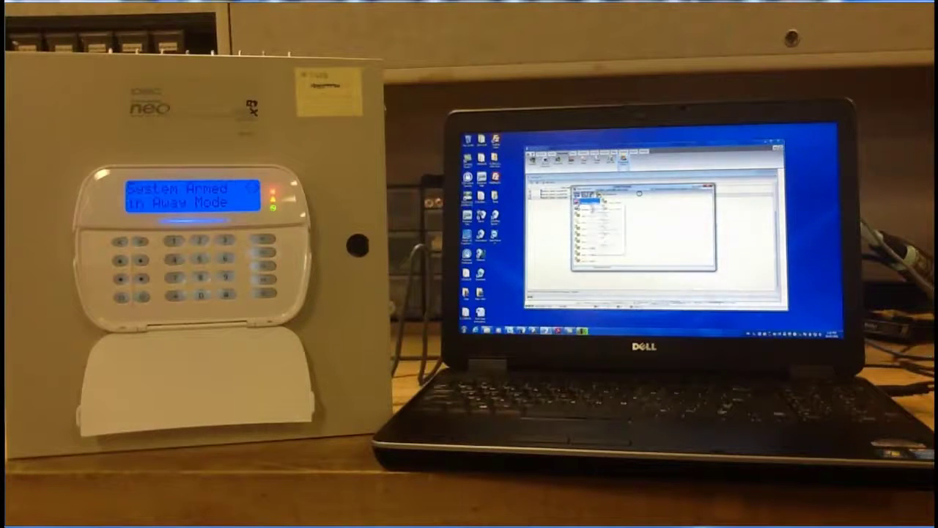